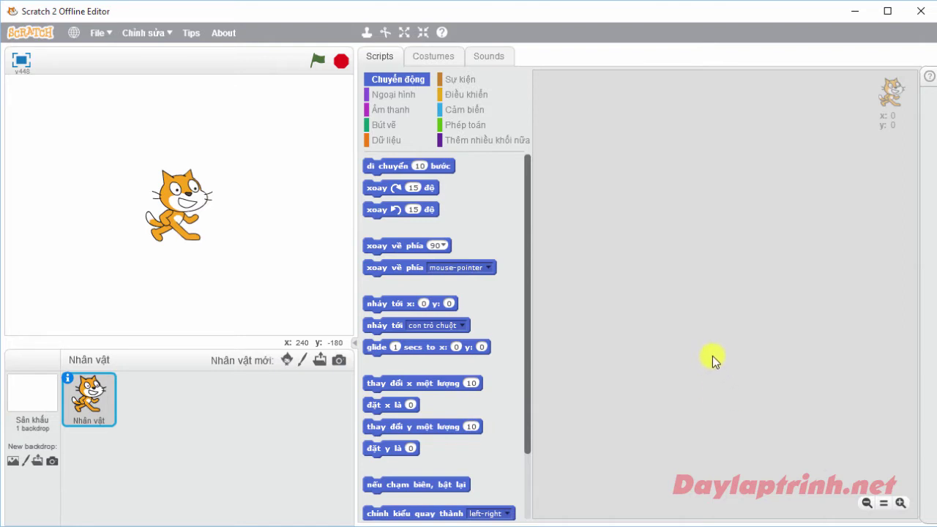
Replace the cat with a new painted sprite and set its blank costume to vector mode.
right_click(95, 404)
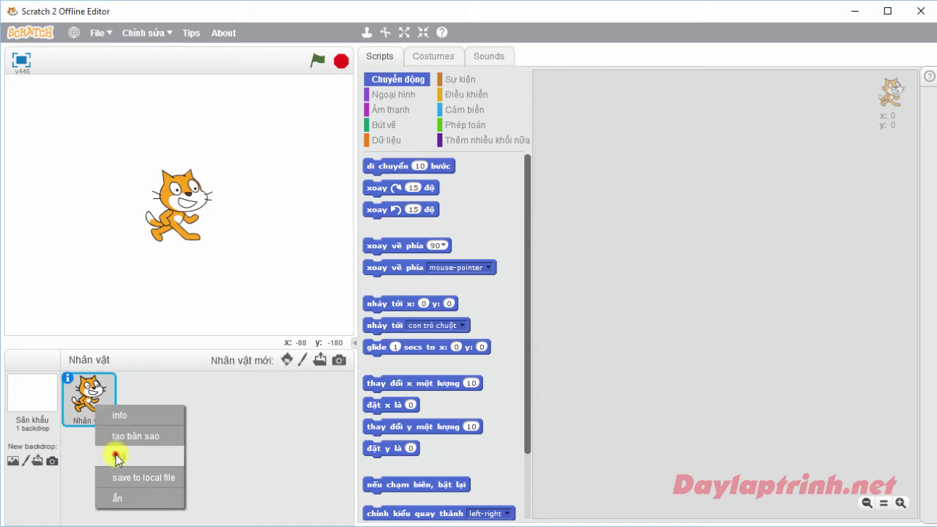
left_click(117, 456)
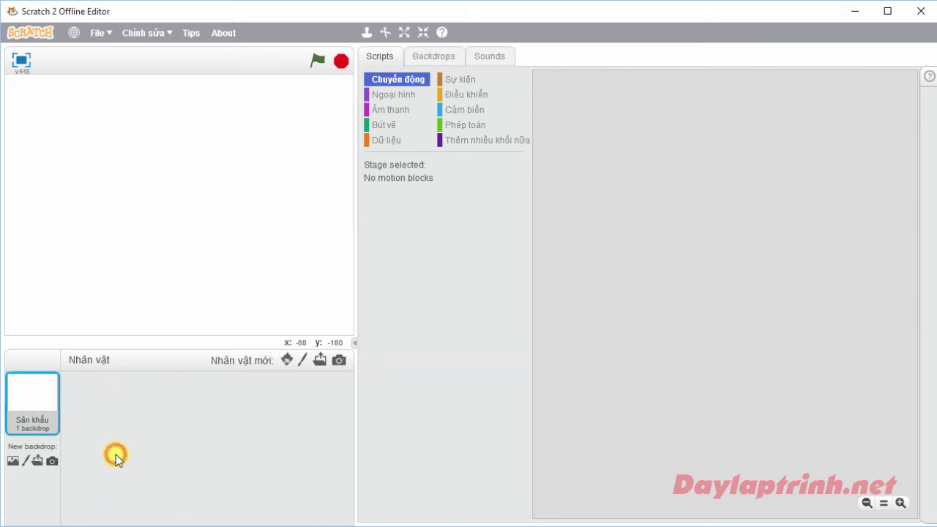
left_click(304, 365)
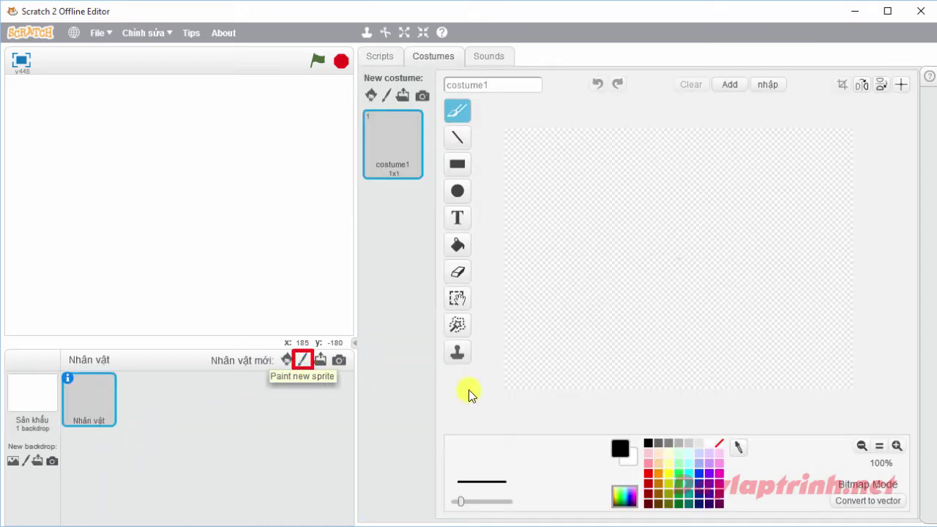
left_click(867, 500)
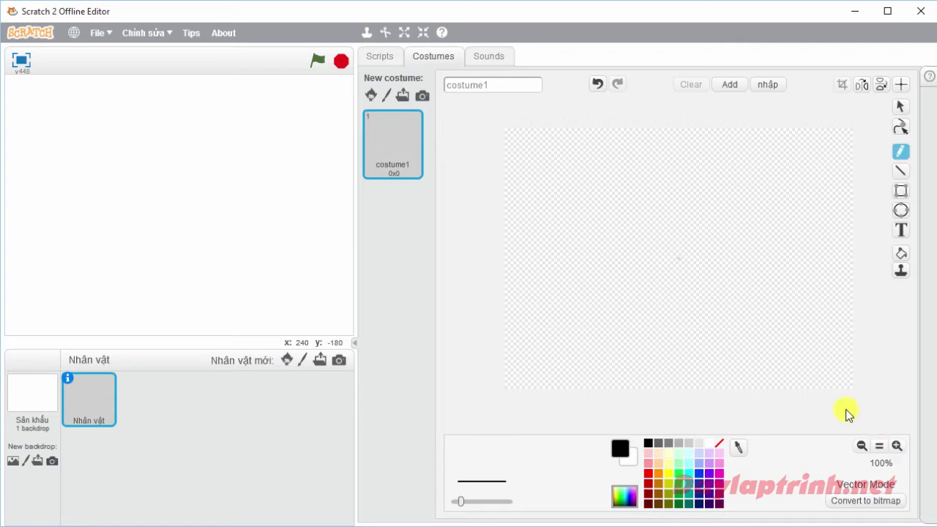
Draw an unfilled dark blue square of about 285x285 with a medium-thick outline around the middle of the canvas.
left_click(897, 446)
left_click(896, 447)
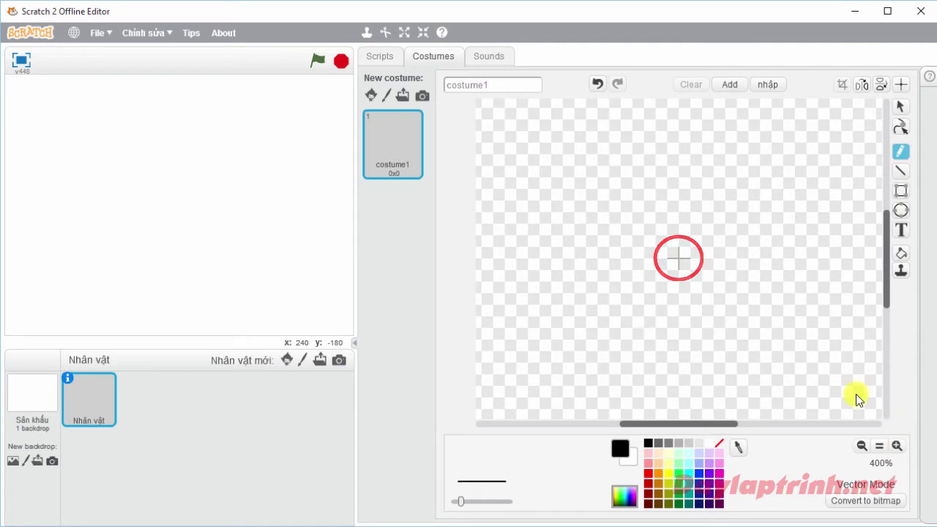
left_click(879, 446)
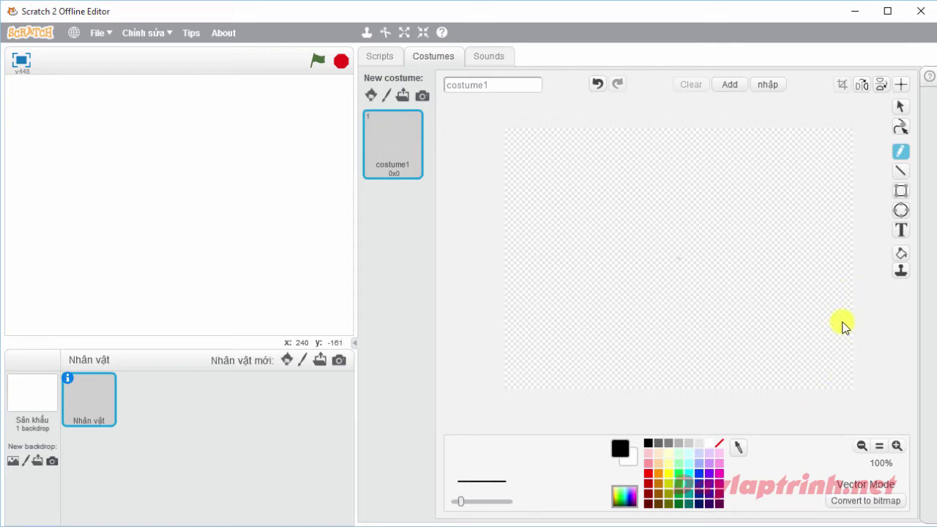
left_click(900, 192)
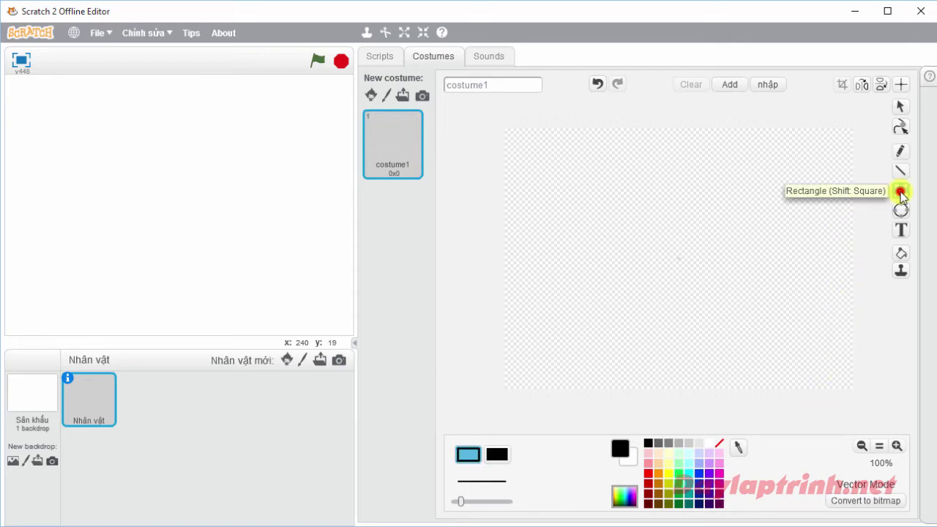
left_click(472, 449)
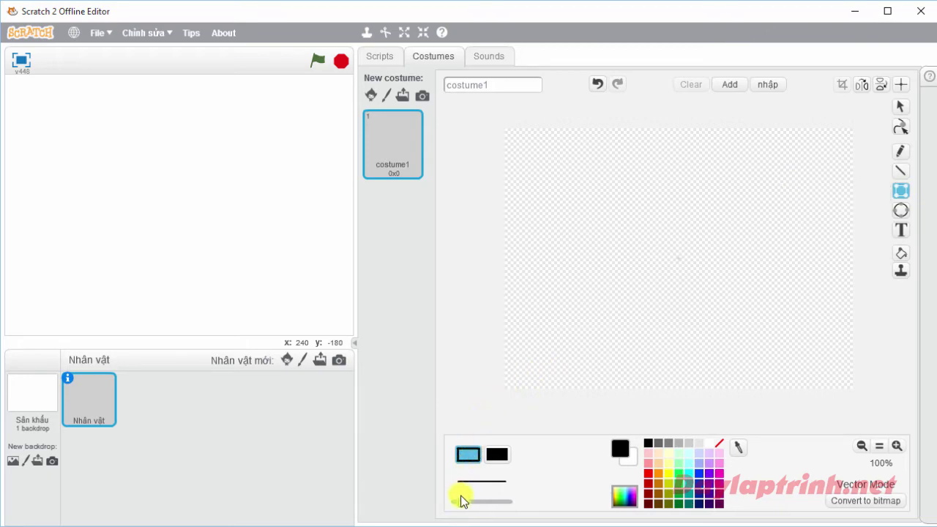
left_click(700, 493)
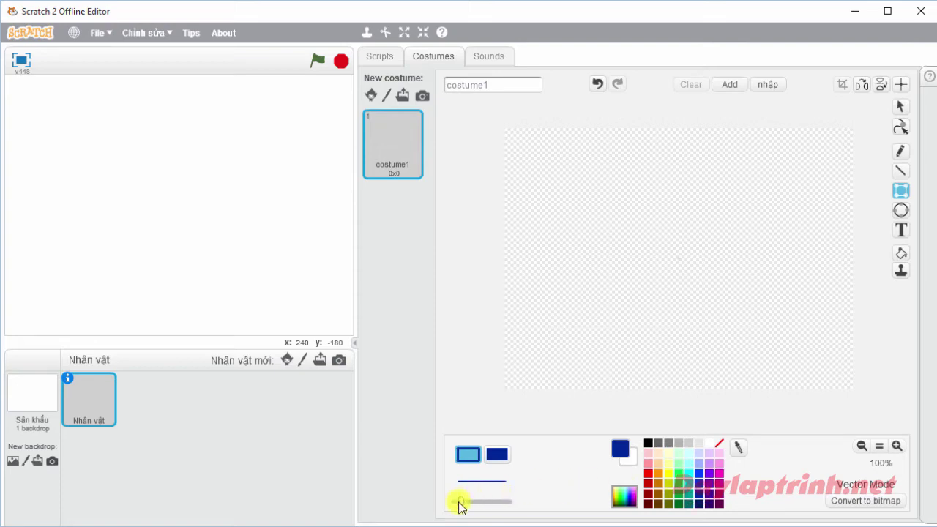
left_click_drag(460, 505, 471, 503)
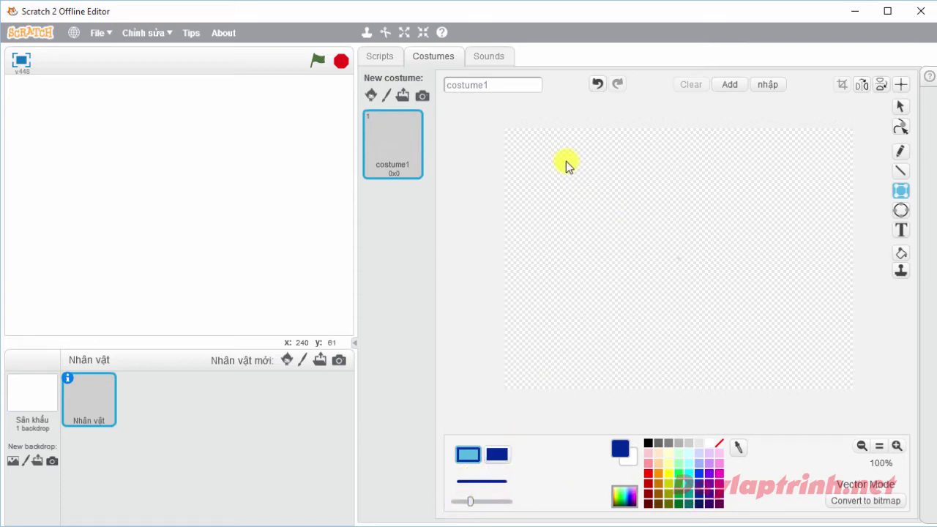
left_click_drag(562, 161, 765, 327)
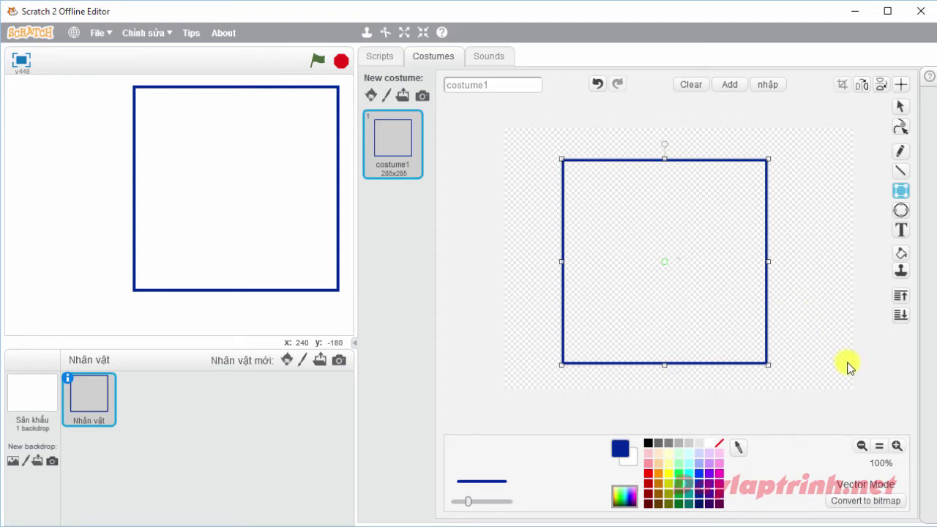
Examine the square's centre point against the costume's centre mark and the costume centre crosshair.
left_click(896, 446)
left_click(896, 446)
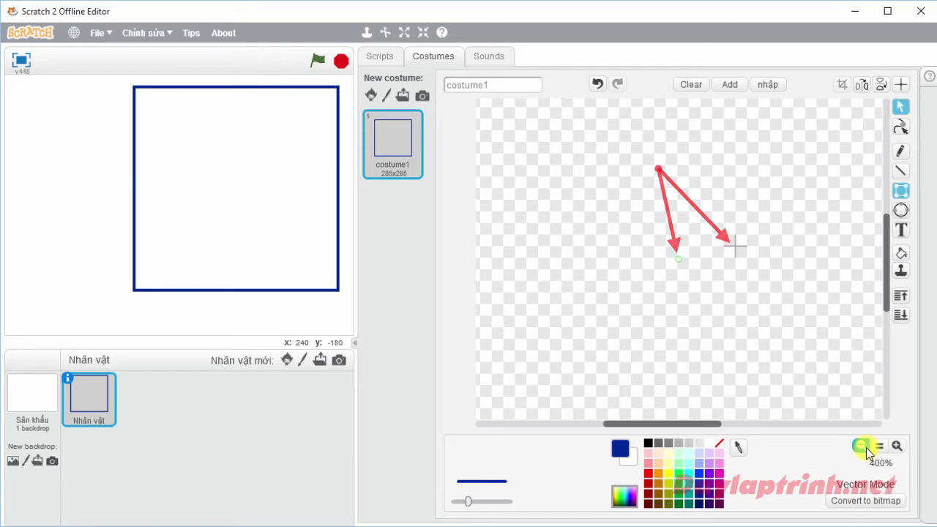
left_click(866, 447)
left_click(865, 447)
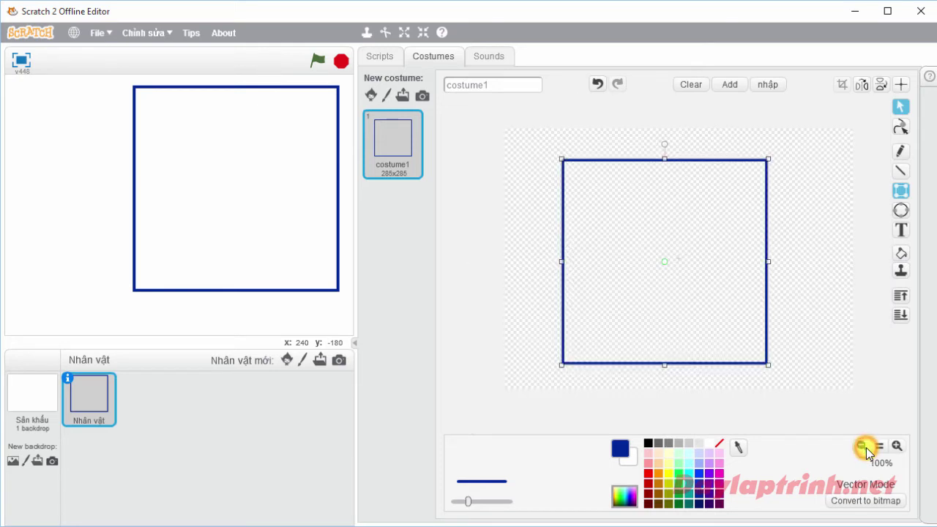
left_click(900, 85)
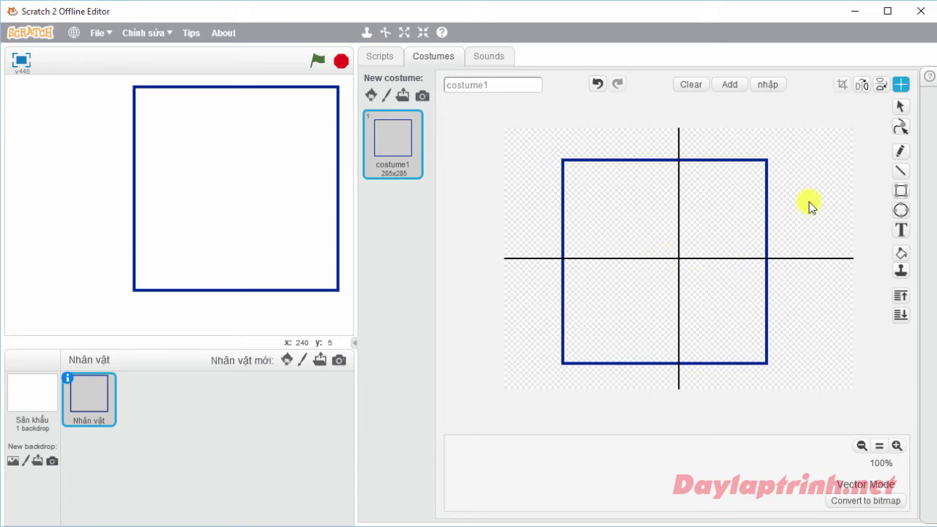
left_click(901, 106)
left_click(727, 224)
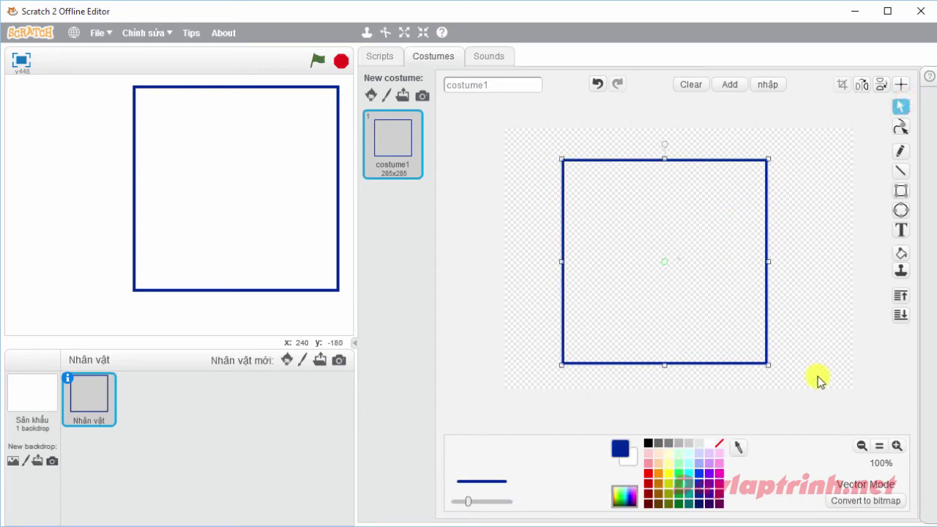
Move the dark blue square so its centre point lies exactly on the costume's centre mark.
left_click(896, 446)
left_click(897, 446)
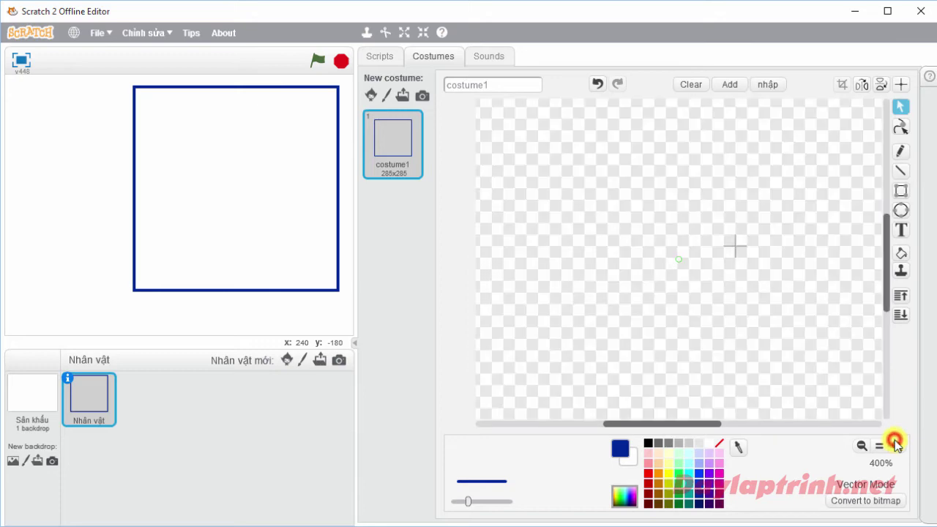
left_click(662, 313)
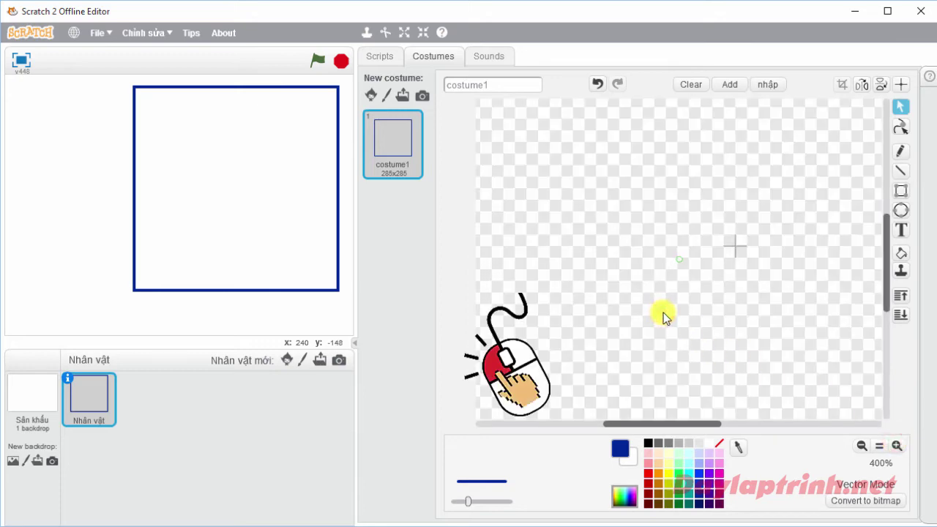
left_click_drag(663, 312, 717, 301)
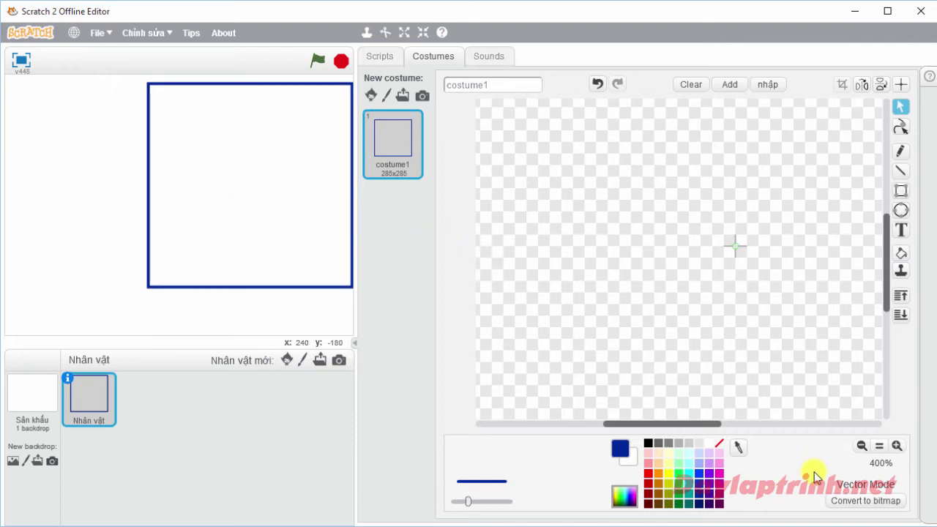
left_click(861, 446)
left_click(862, 445)
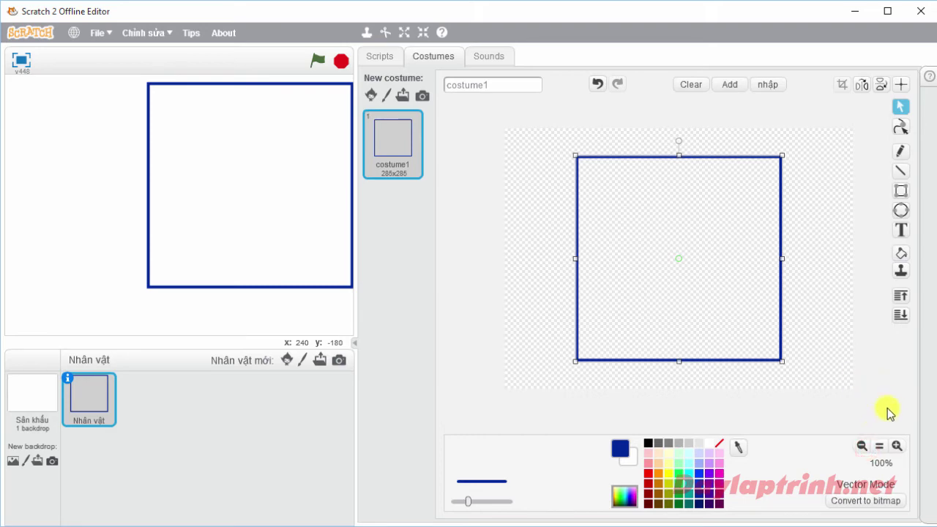
Fill the dark blue square with solid teal.
left_click(907, 254)
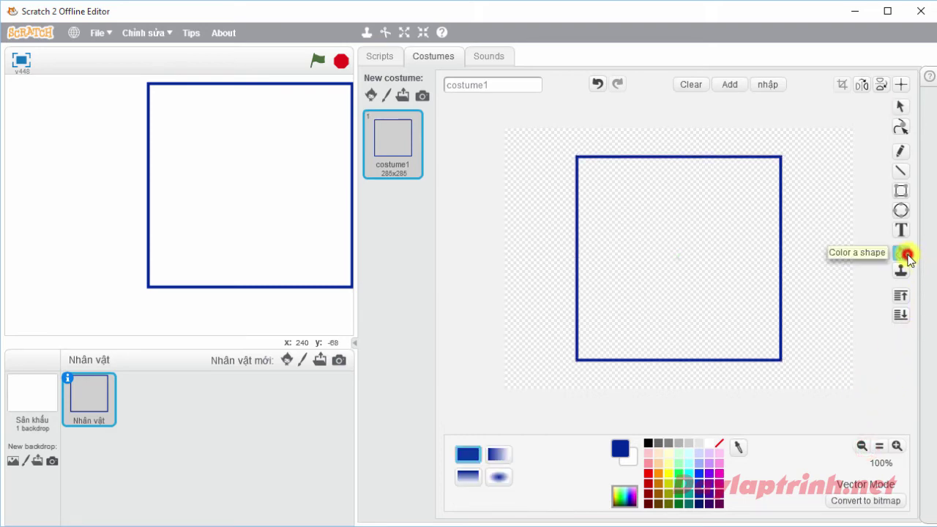
left_click(691, 495)
left_click(703, 301)
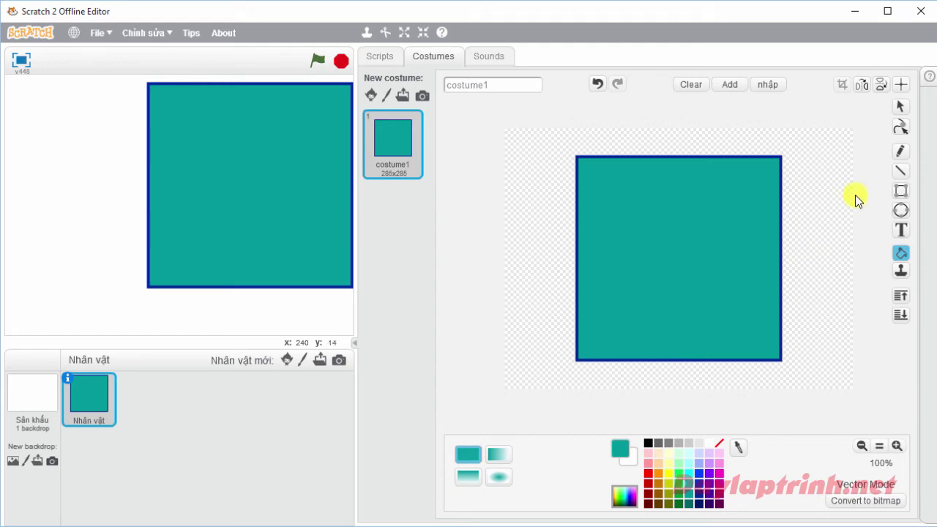
Draw a thinner, unfilled light green square just inside the teal square and nudge it into the centre.
left_click(900, 191)
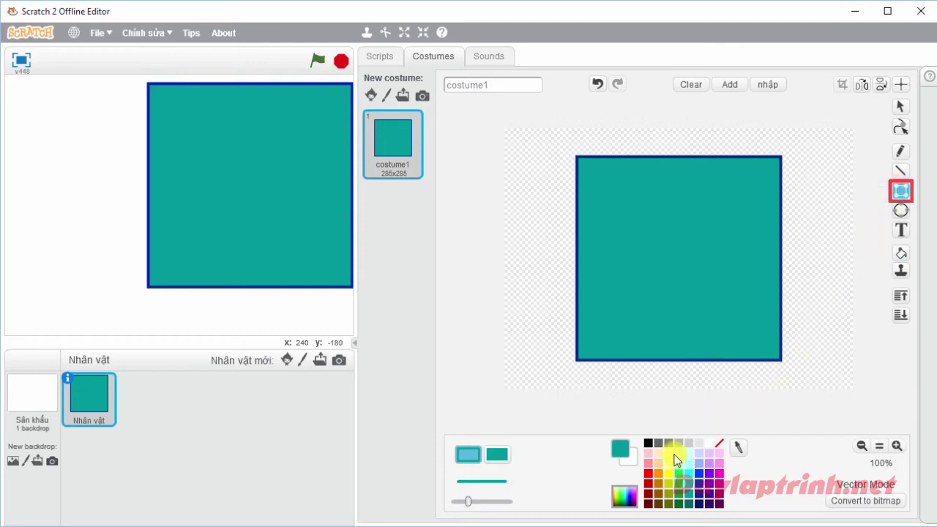
left_click(679, 463)
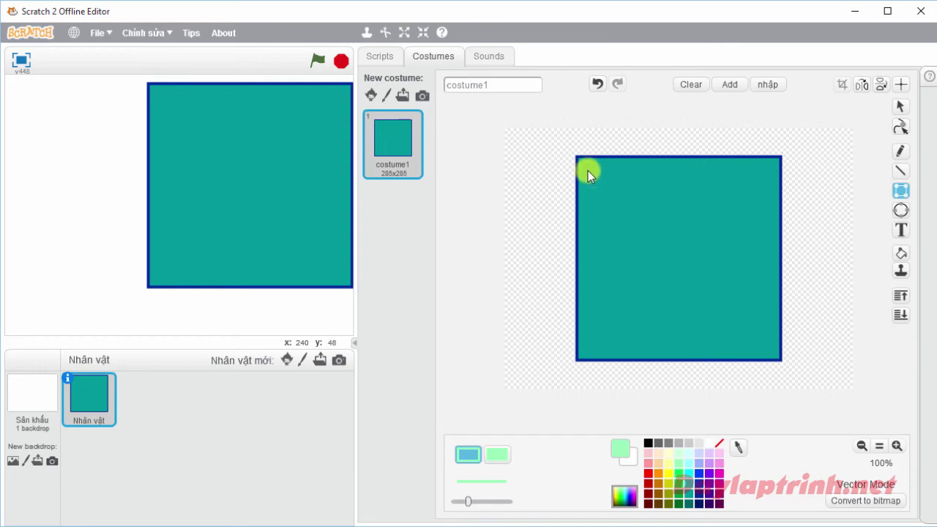
left_click_drag(588, 170, 767, 331)
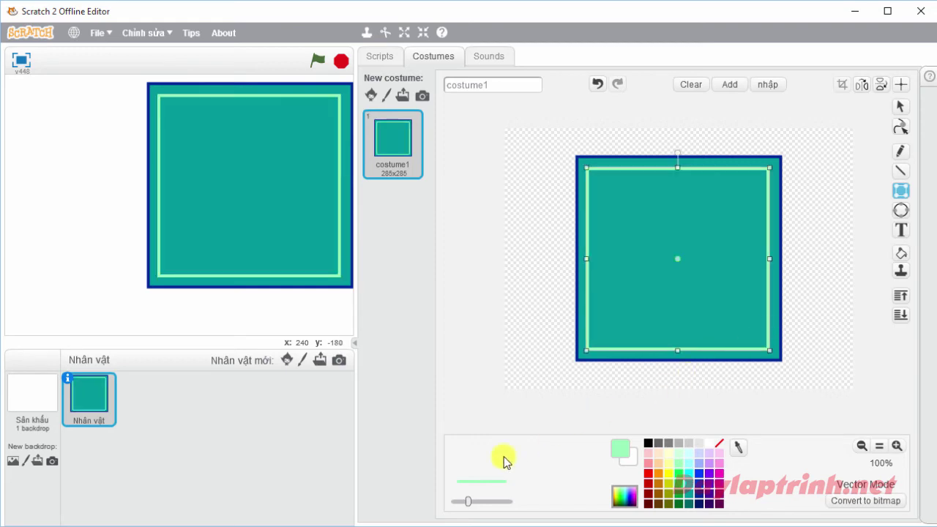
left_click_drag(470, 501, 466, 502)
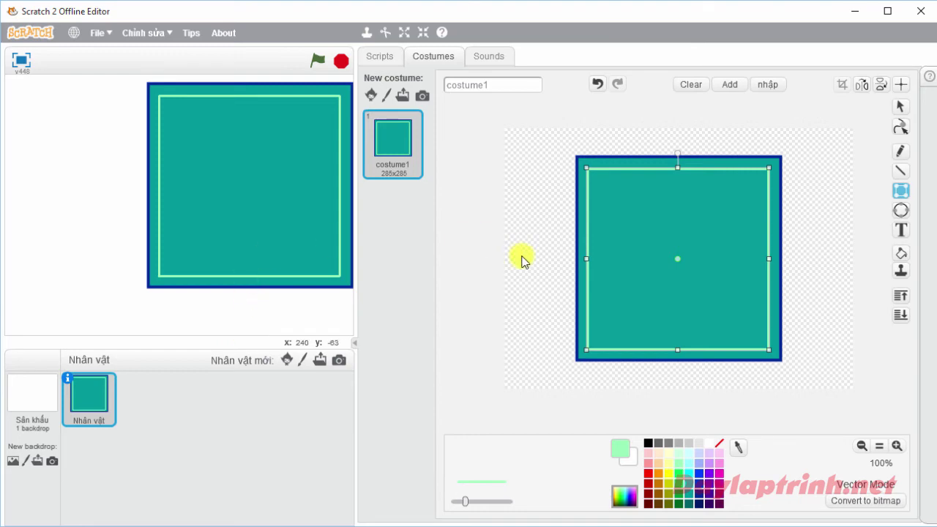
key("Right")
key("Up")
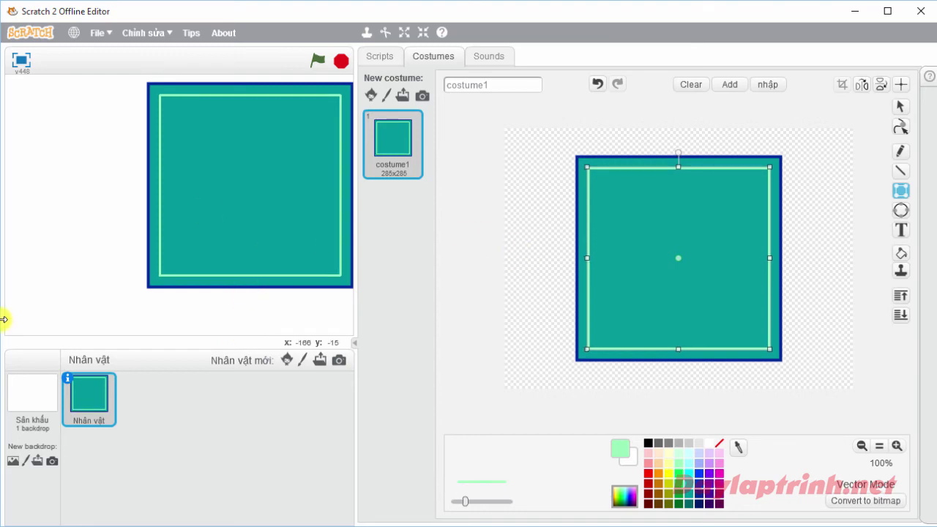
Draw an unfilled light periwinkle circle with a thin outline inside the light green square.
left_click(908, 215)
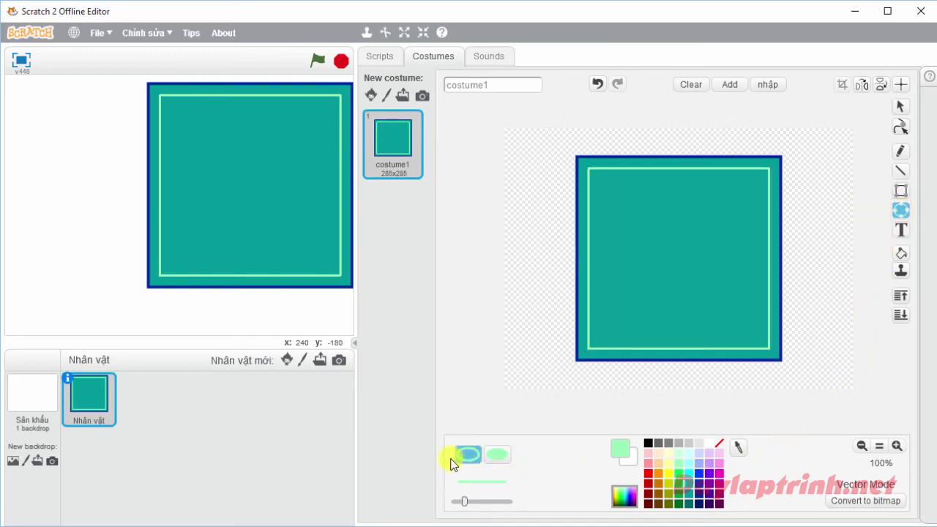
left_click(702, 461)
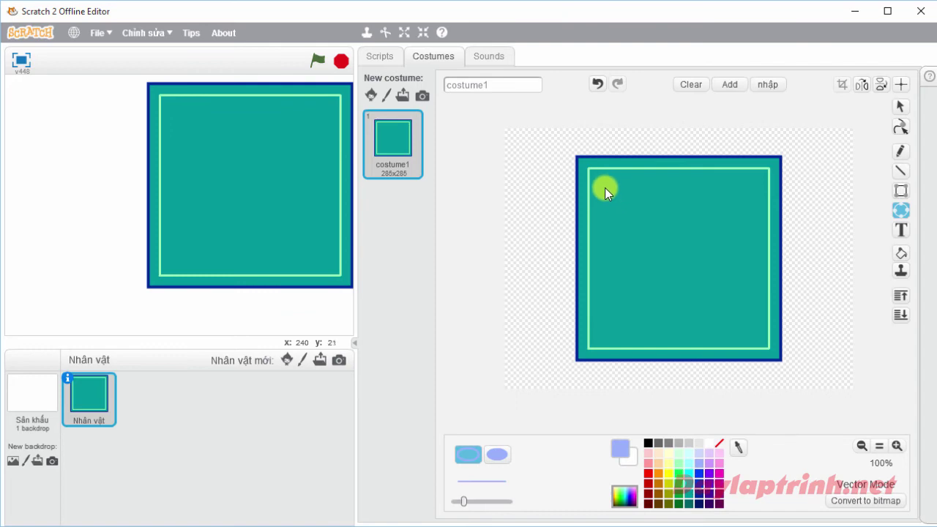
mouse_move(605, 189)
left_mouse_down()
mouse_move(690, 253)
mouse_move(736, 316)
mouse_move(767, 330)
mouse_move(725, 284)
mouse_move(732, 253)
mouse_move(757, 259)
mouse_move(723, 242)
mouse_move(727, 261)
mouse_move(714, 245)
mouse_move(731, 257)
mouse_move(761, 318)
left_mouse_up()
key("shift")
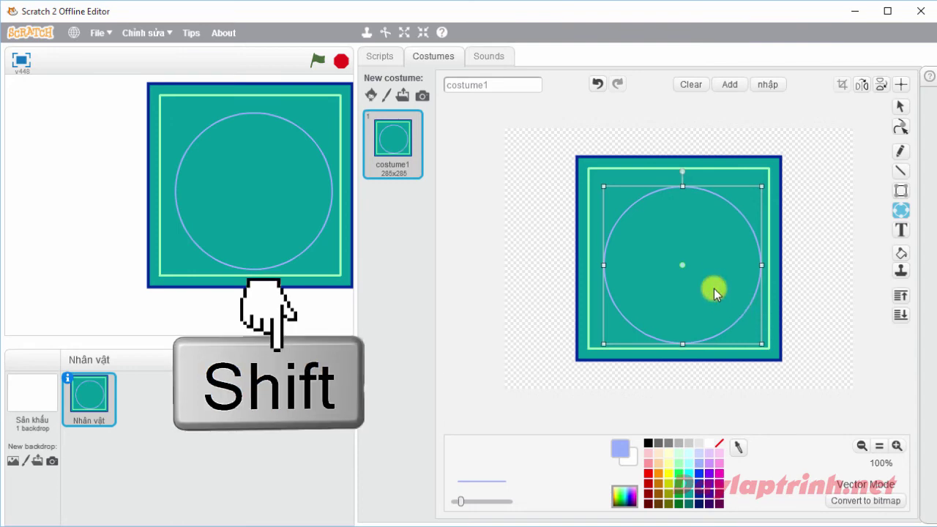
Enlarge the circle until it nearly fills the light green square and position it at the square's centre.
left_click_drag(715, 292, 703, 277)
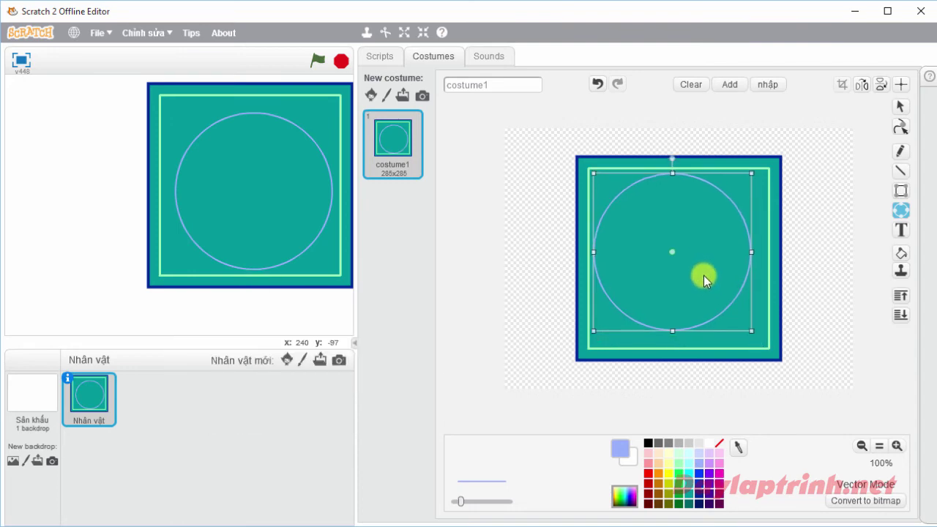
left_click(703, 273)
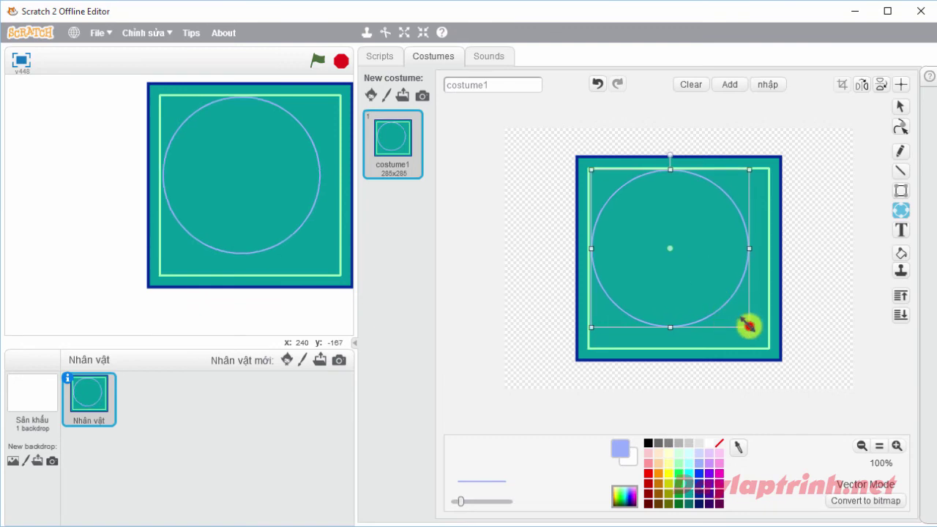
left_click_drag(747, 325, 764, 340)
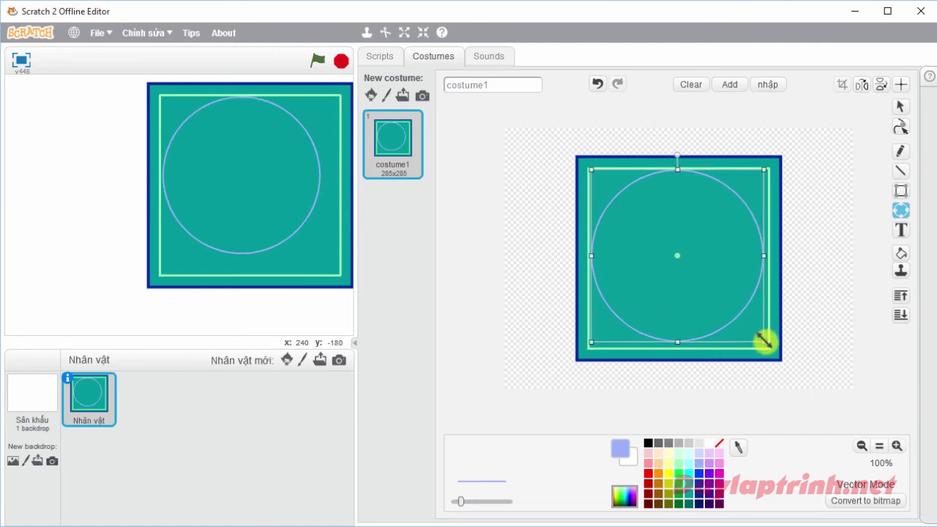
key("Right")
key("Down")
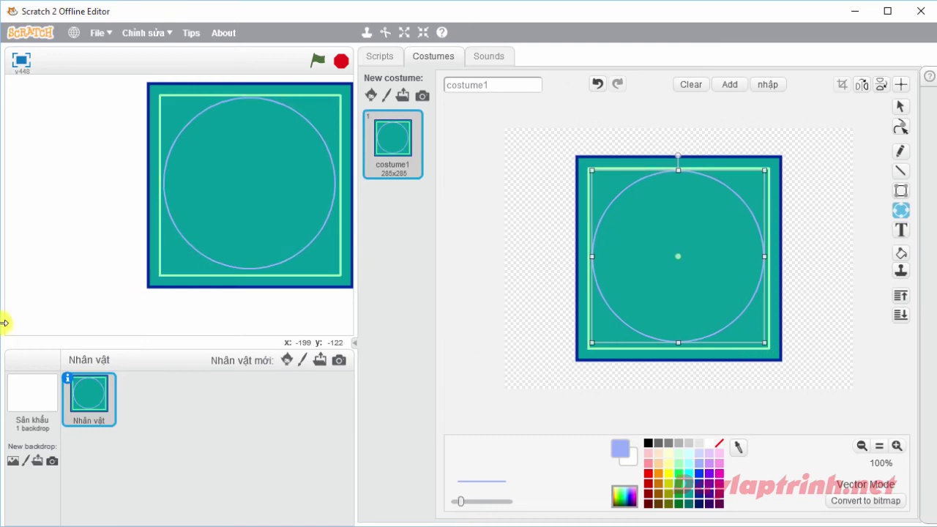
key("Down")
key("Down")
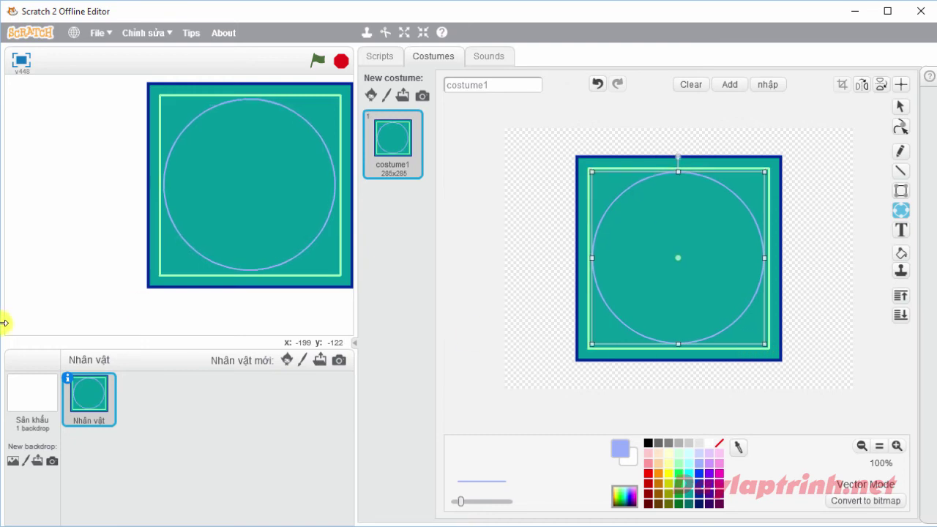
key("Right")
key("Right")
key("Down")
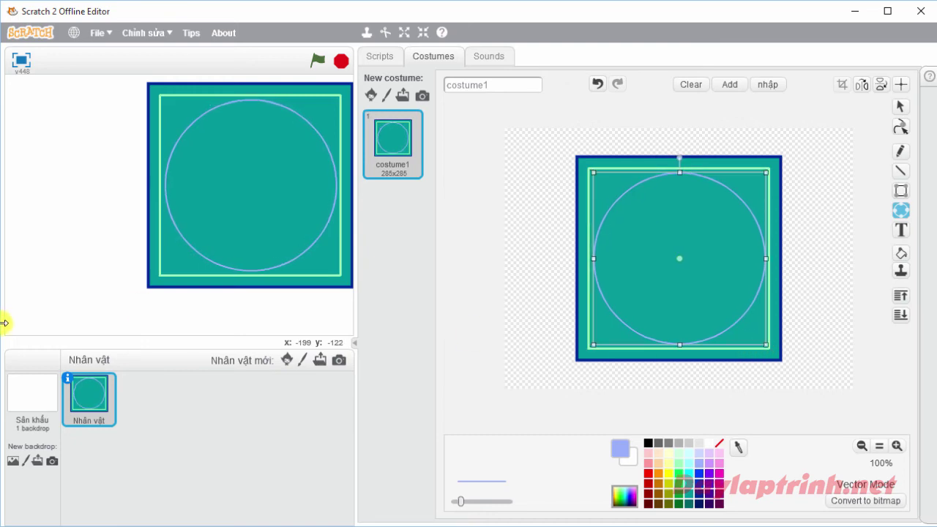
Fill the circle with solid periwinkle and draw a smaller, filled pale yellow circle over it.
left_click(900, 253)
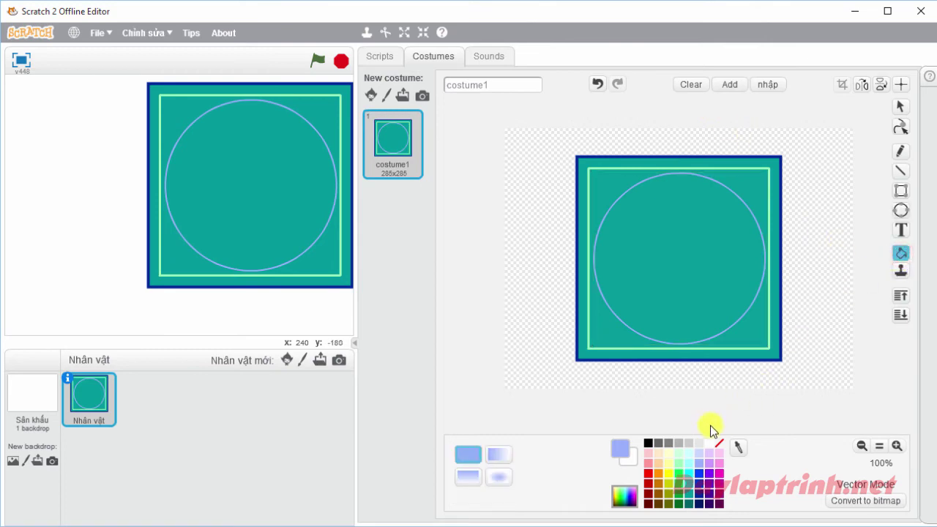
left_click(690, 272)
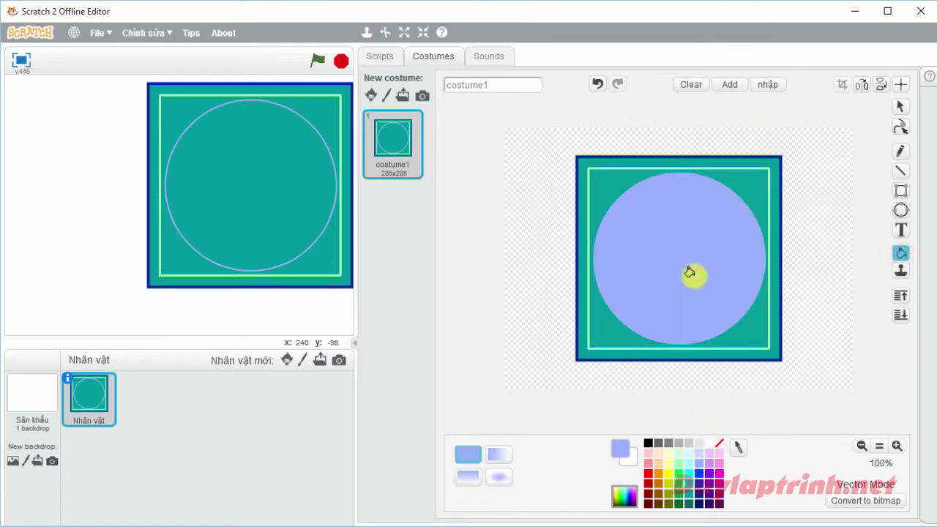
left_click(904, 214)
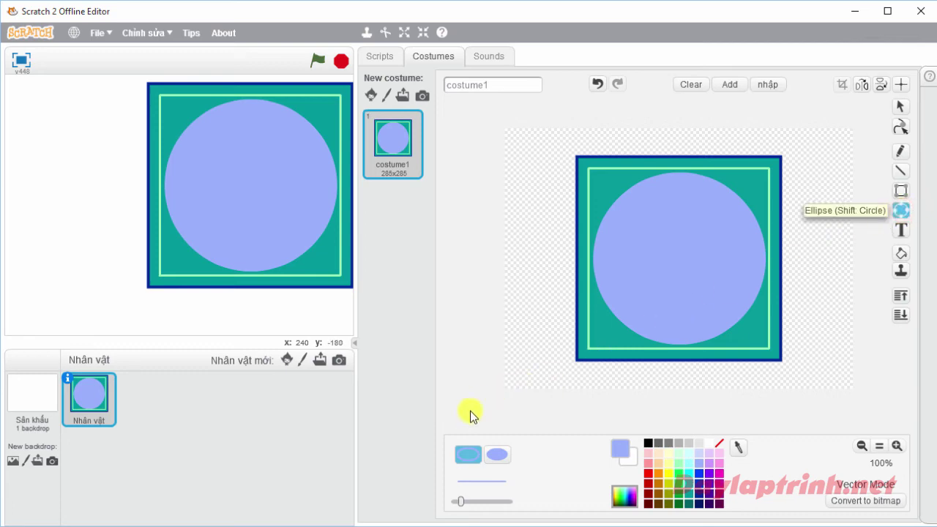
left_click(497, 453)
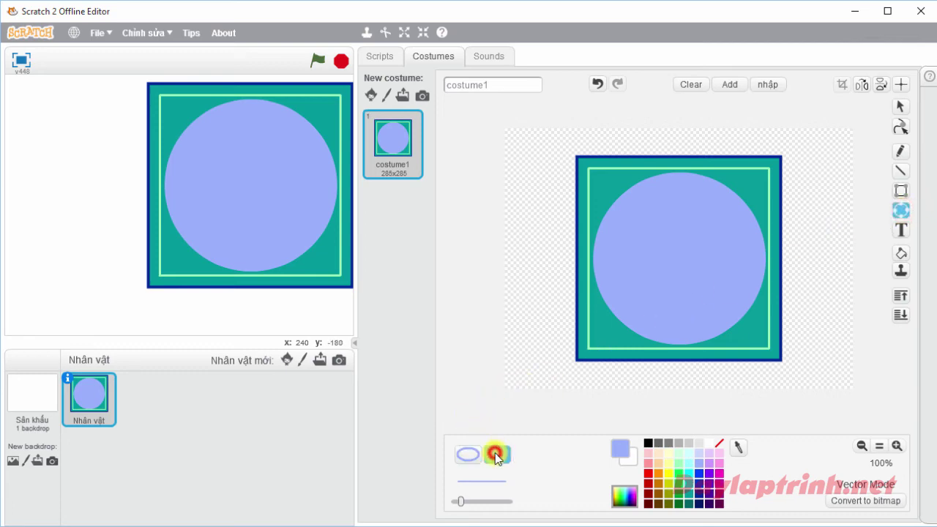
left_click(672, 454)
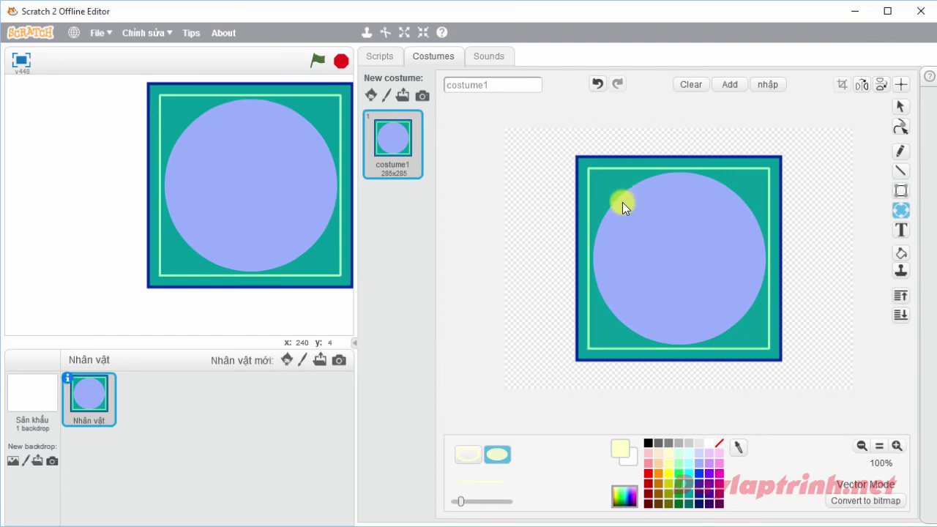
left_click_drag(619, 202, 765, 340)
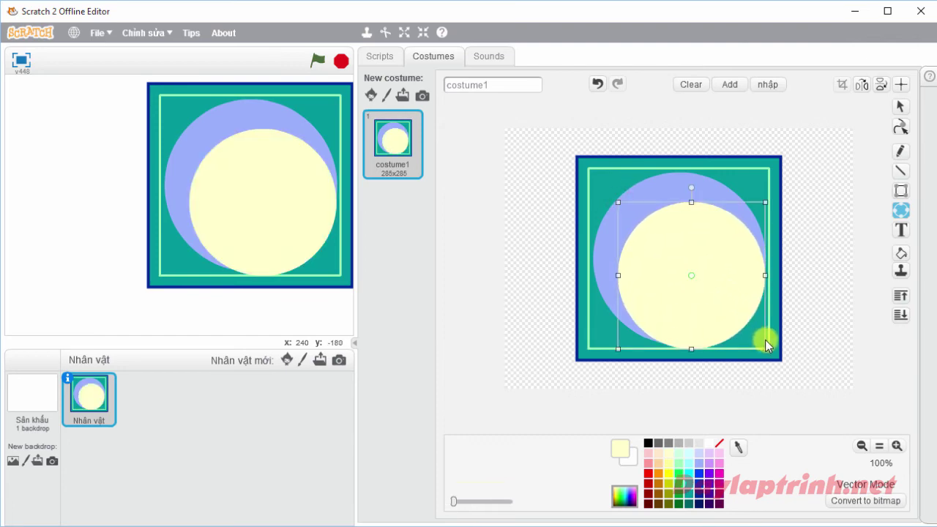
Centre and enlarge the pale yellow circle so only a thin periwinkle ring shows around it, and deselect it.
left_click_drag(727, 309, 711, 288)
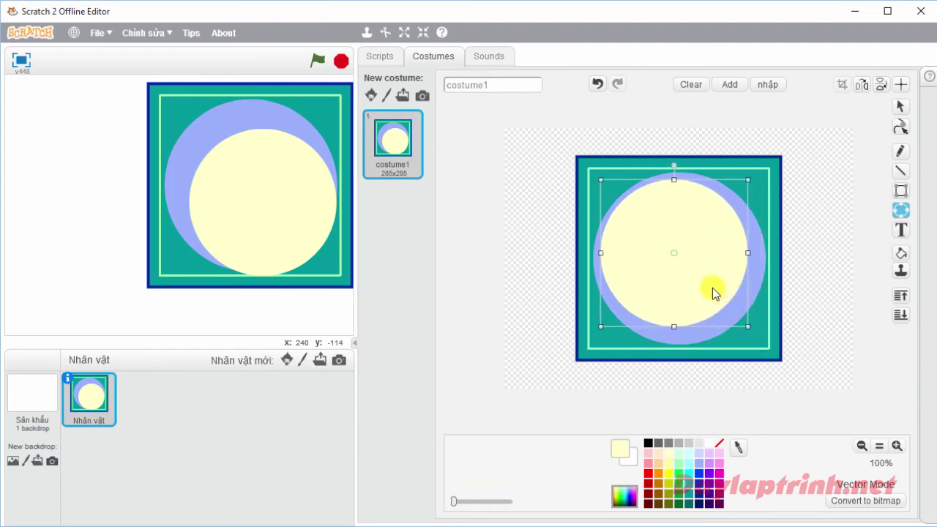
left_click_drag(746, 326, 762, 336)
left_click_drag(695, 288, 692, 285)
left_click_drag(755, 335, 766, 339)
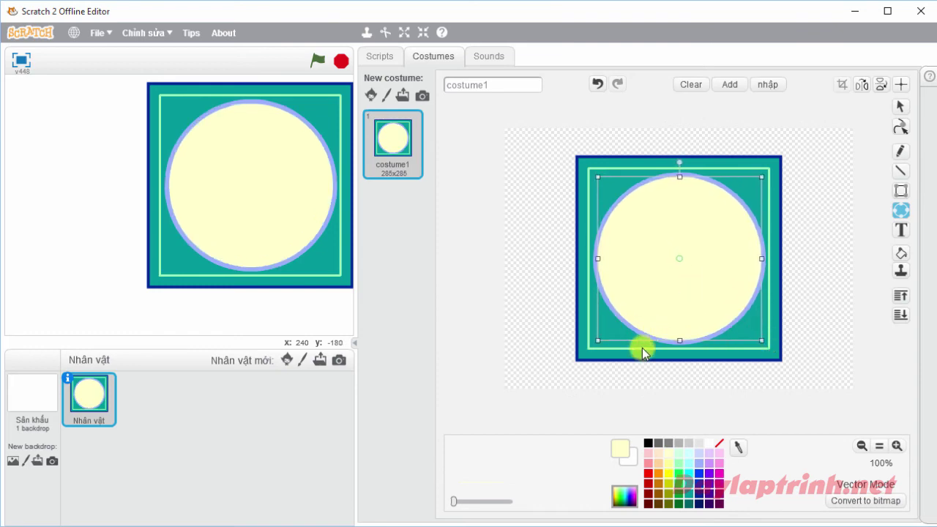
left_click(900, 103)
left_click(805, 229)
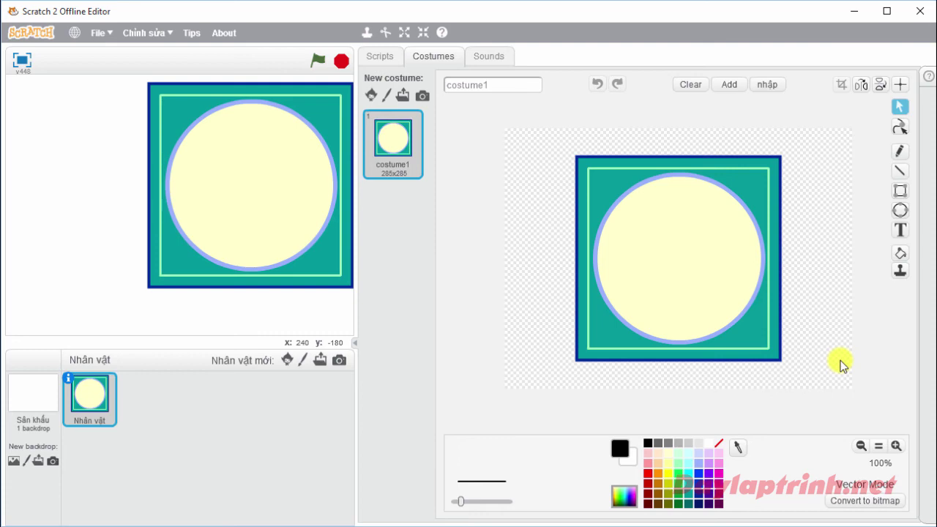
Add the numbers 1, 2, 3 and 4 as separate black text objects down the right side of the circle.
left_click(895, 232)
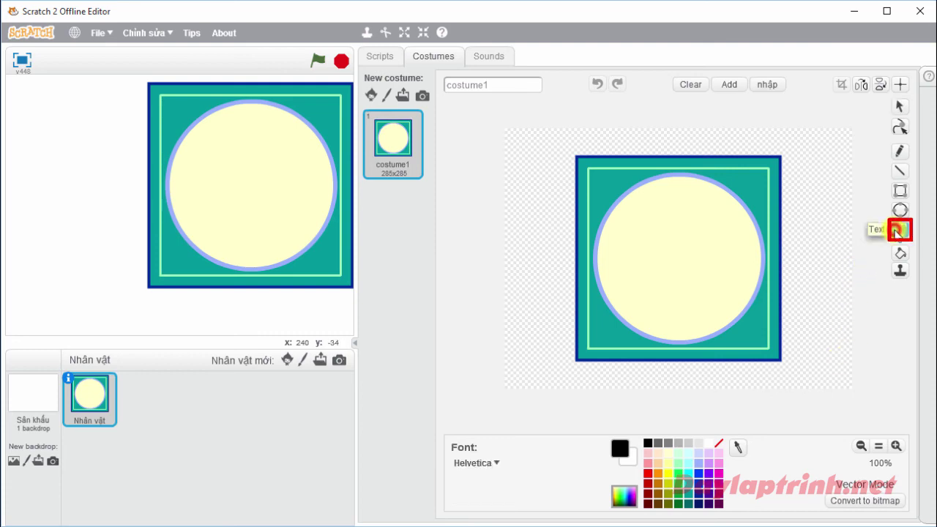
left_click(699, 189)
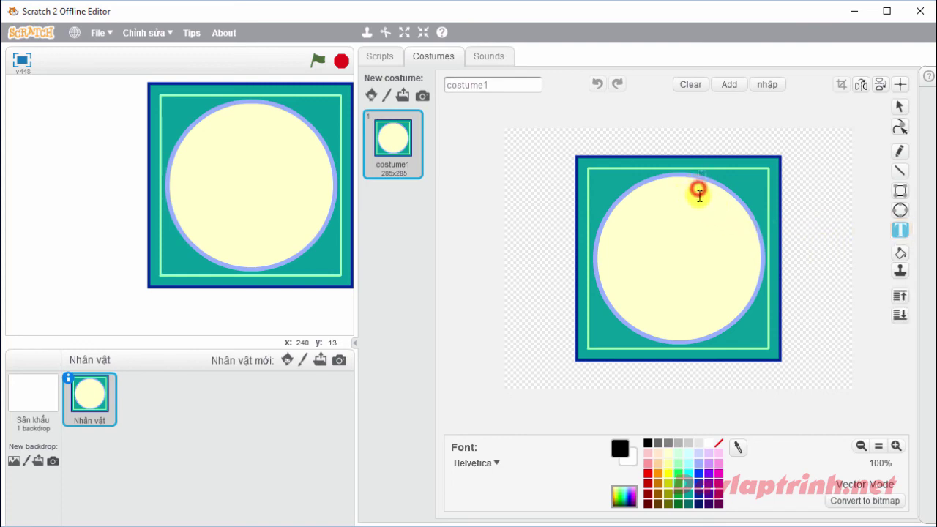
left_click(727, 222)
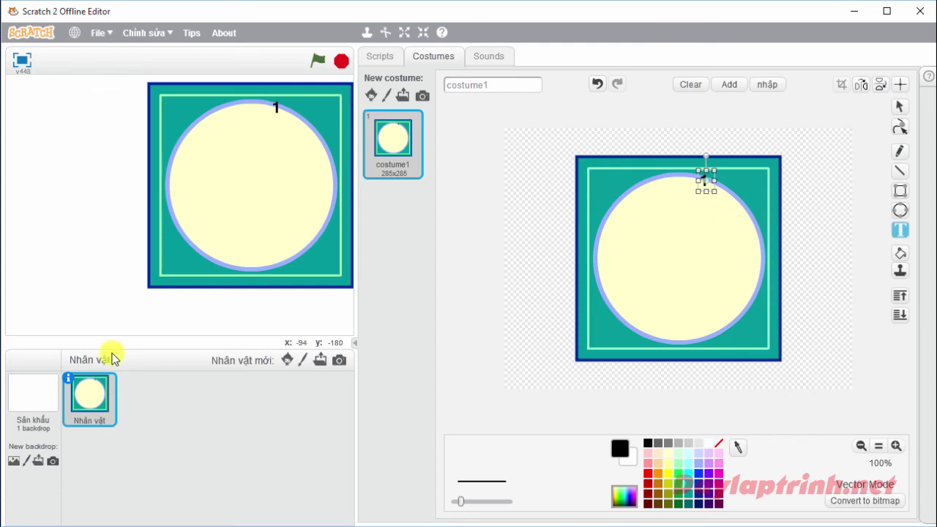
left_click(721, 210)
type("2")
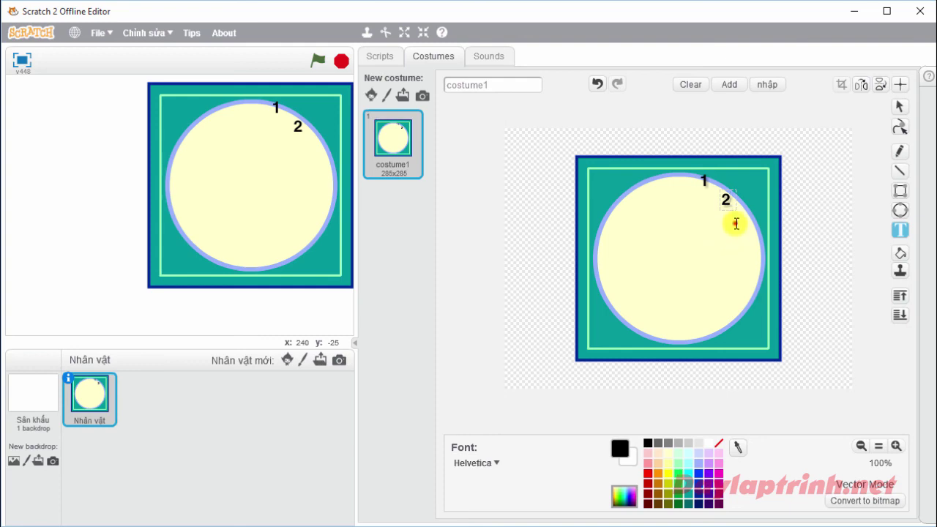
left_click(732, 221)
type("3")
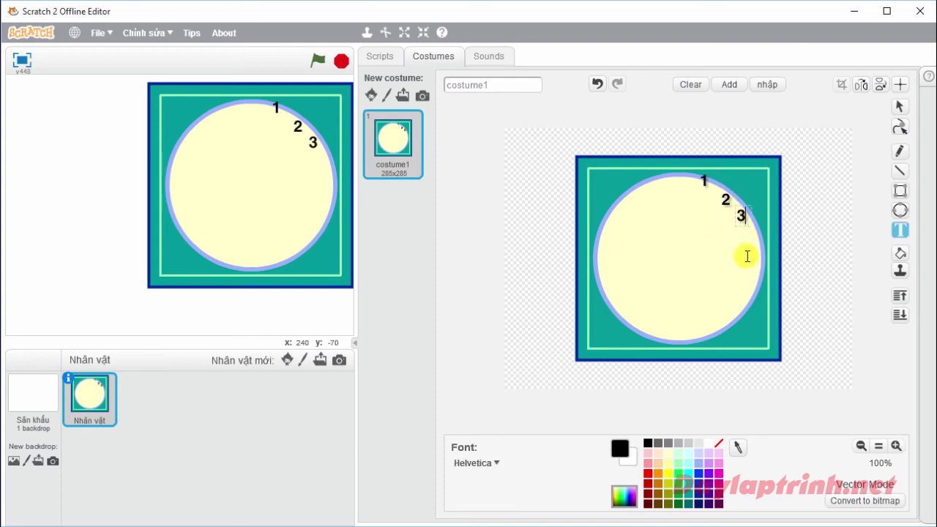
left_click(737, 270)
type("4")
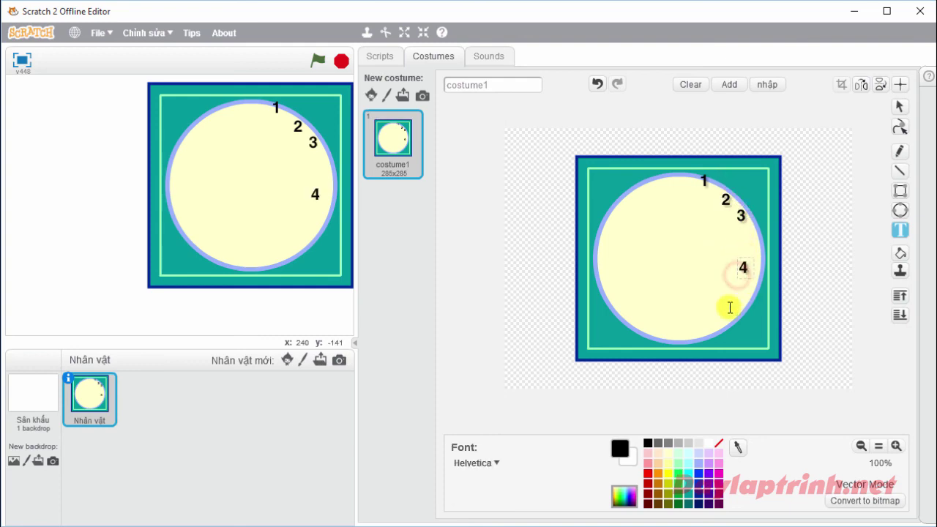
Add the numbers 5, 6, 7 and 8 as separate text objects clockwise around the lower part of the circle.
left_click(718, 302)
type("5")
left_click(676, 325)
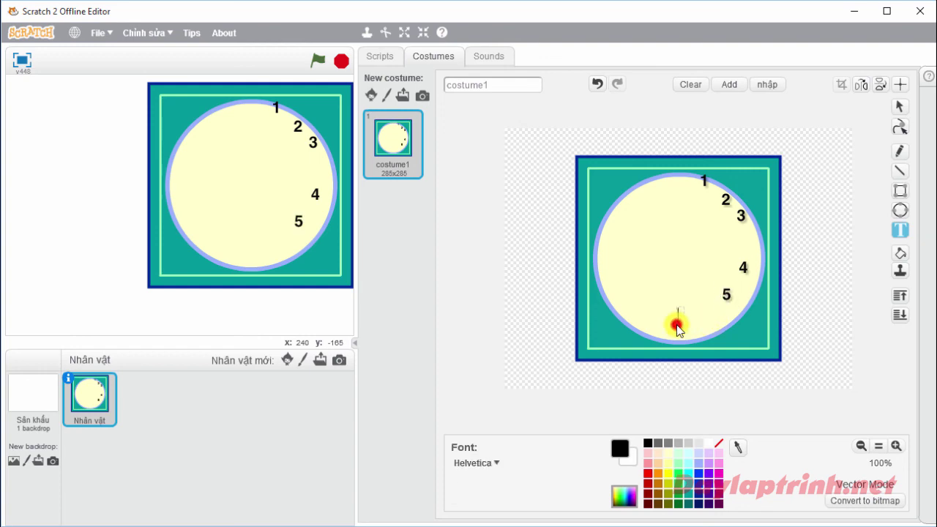
type("6")
left_click(633, 317)
type("7")
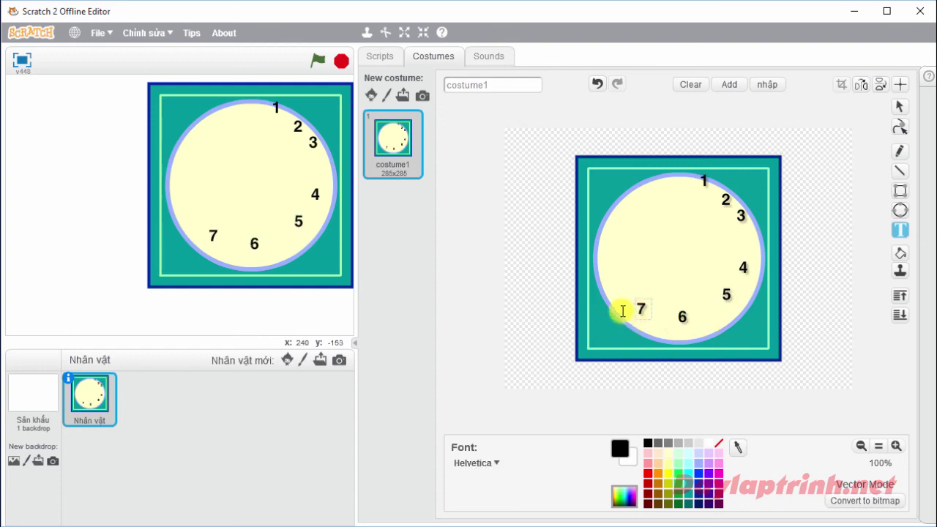
left_click(608, 275)
type("8")
Add the numbers 9, 10, 11 and 12 as separate text objects from the circle's left side up to its top.
left_click(608, 244)
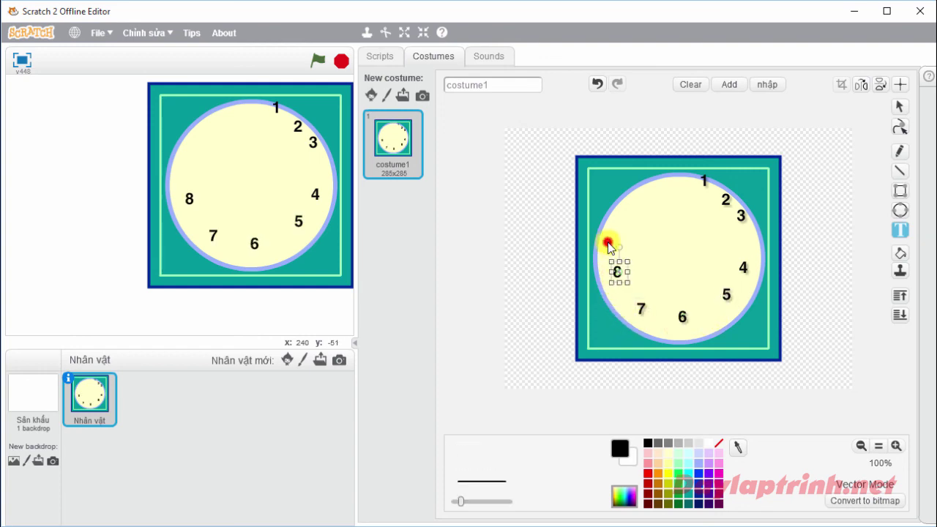
type("919")
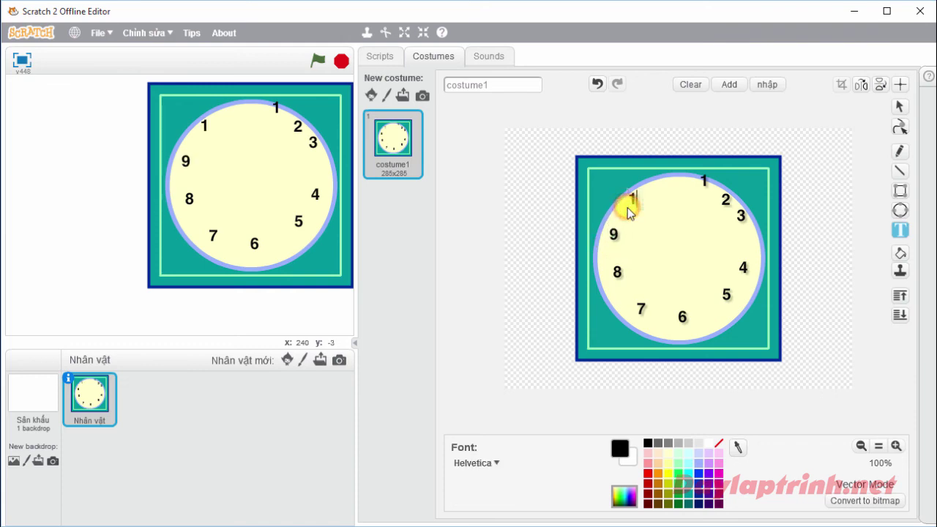
left_click(655, 194)
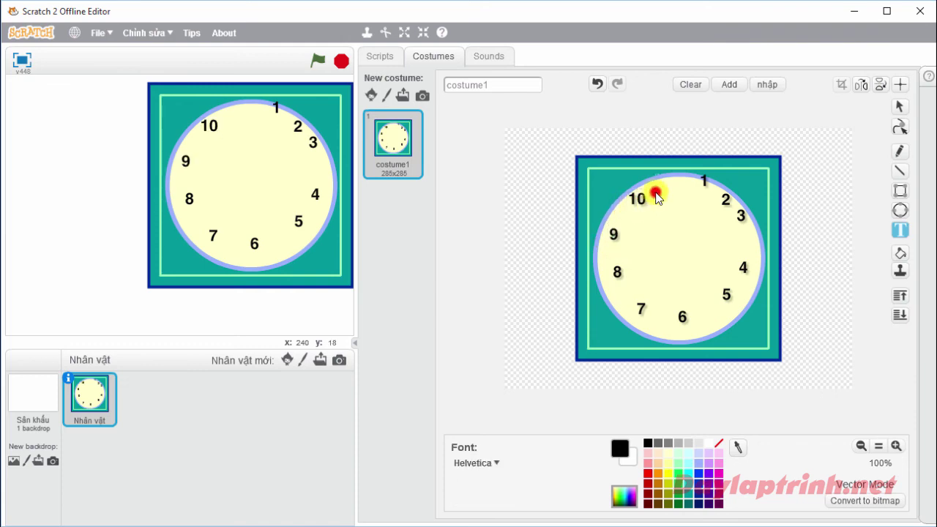
type("11")
left_click(681, 173)
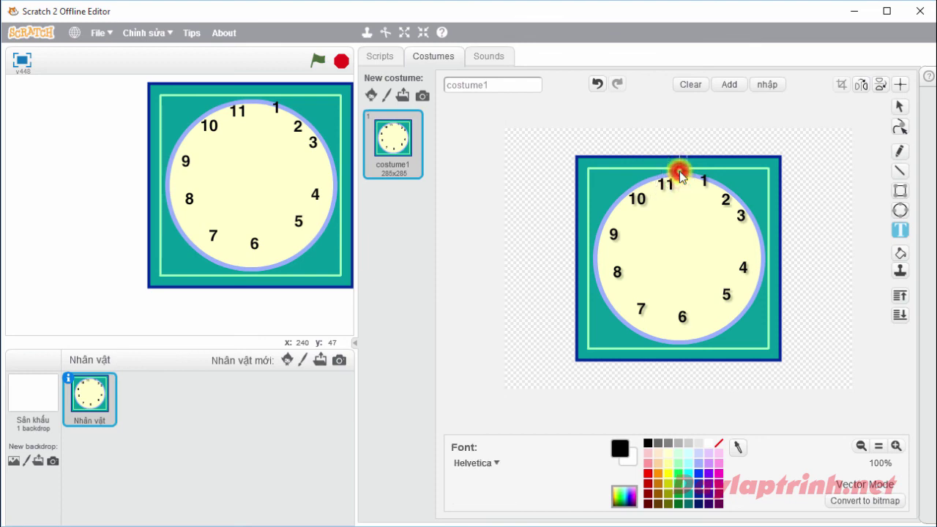
type("12")
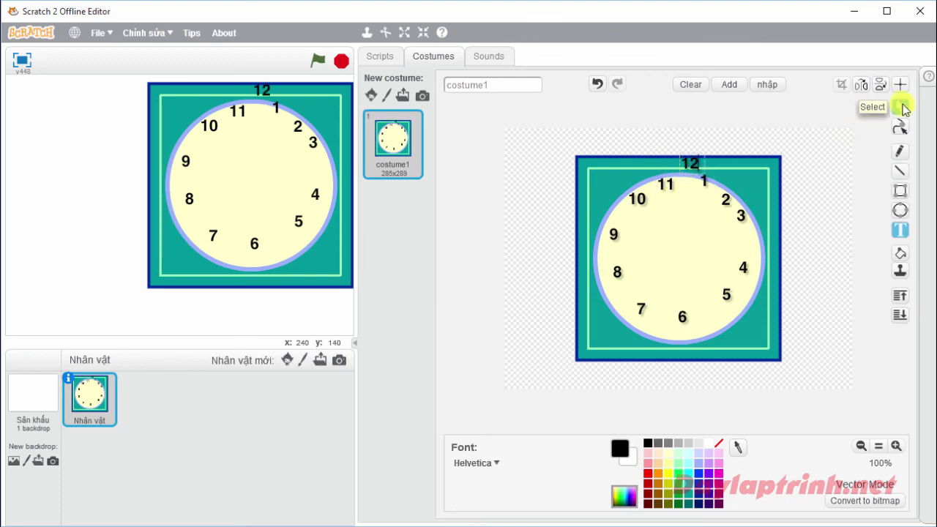
Reposition the numbers 1, 2, 3, 6 and 9 to their clock-face positions just inside the circle's edge.
left_click(901, 106)
left_click(704, 183)
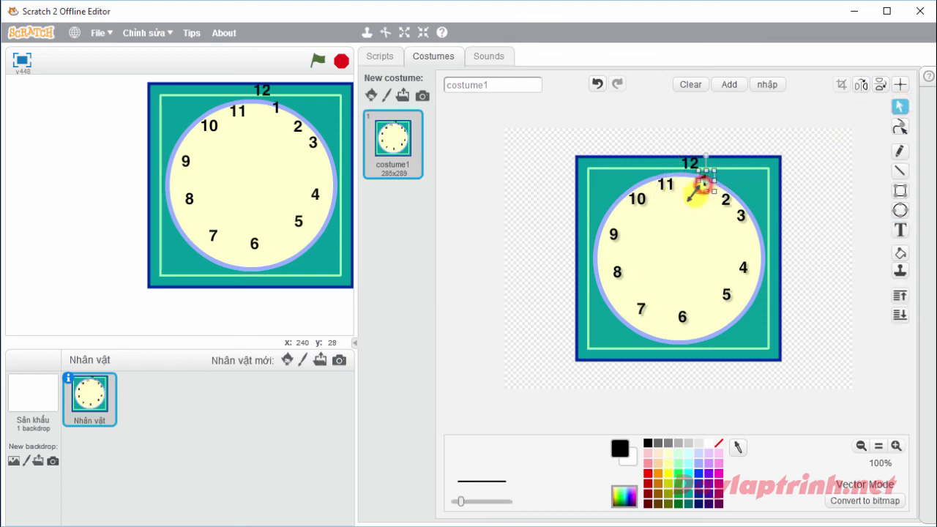
left_click_drag(704, 183, 754, 256)
left_click_drag(728, 213, 736, 218)
left_click_drag(683, 315, 683, 330)
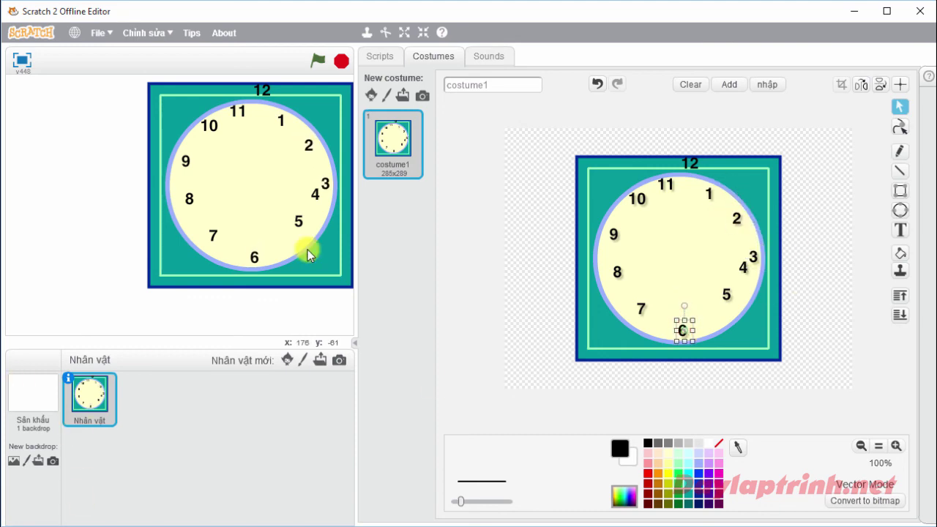
left_click_drag(613, 234, 605, 257)
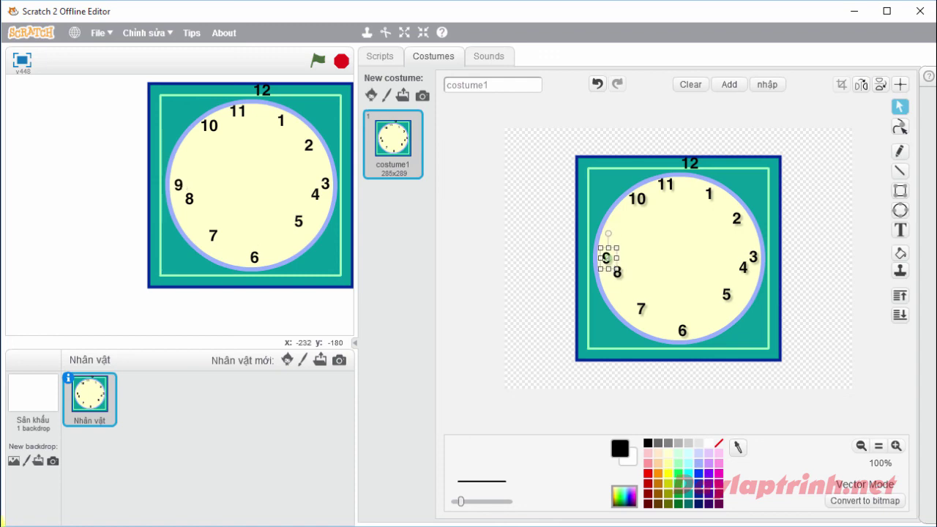
Move the numbers 5, 4, 7, 8 and 10 to evenly spaced clock positions between the quarter-hour numbers.
left_click_drag(726, 294, 714, 318)
left_click_drag(745, 265, 742, 293)
left_click_drag(641, 308, 651, 323)
left_click_drag(617, 272, 619, 301)
left_click(637, 199)
left_click_drag(631, 204, 613, 229)
Nudge the number 11 left and slightly down toward its clock position inside the circle.
left_click(658, 186)
key("Left")
key("Left")
key("Left")
key("Left")
key("Left")
key("Left")
key("Left")
key("Left")
key("Left")
key("Left")
key("Down")
key("Down")
key("Down")
key("Down")
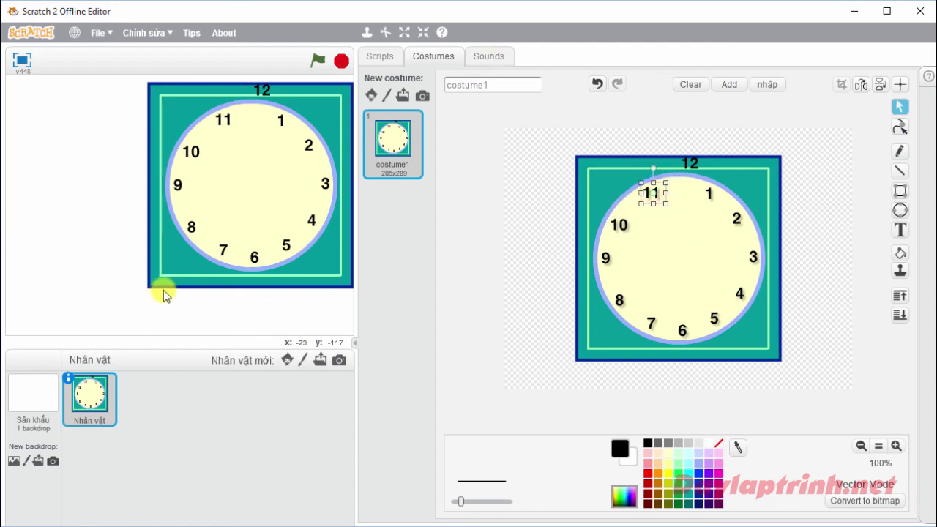
Nudge the number 12 down and left until it sits centred just inside the top of the circle.
left_click(691, 161)
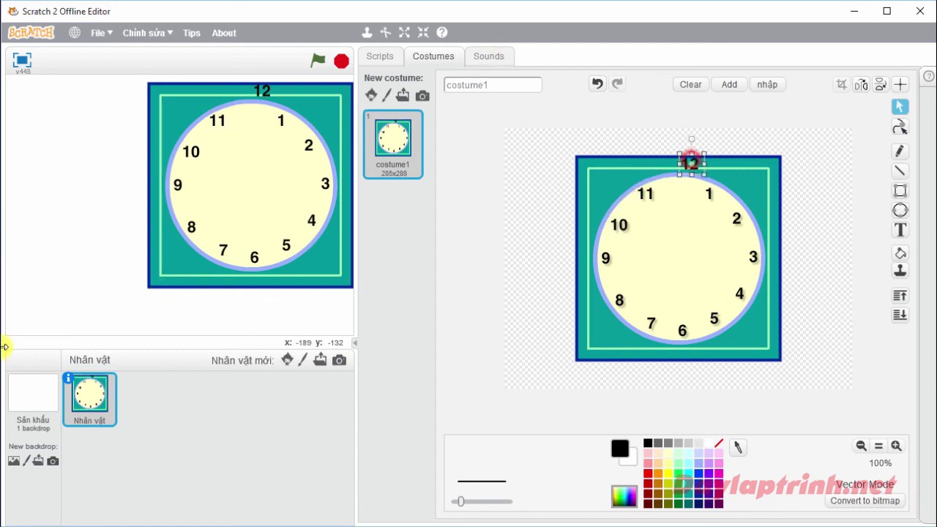
key("Down")
key("Down")
key("Down")
key("Down")
key("Down")
key("Down")
key("Down")
key("Down")
key("Down")
key("Down")
key("Down")
key("Down")
key("Left")
key("Left")
key("Left")
key("Left")
key("Left")
key("Down")
key("Down")
key("Down")
key("Down")
Nudge the number 11 further down and left to space it evenly between 10 and 12, and deselect it.
left_click(638, 192)
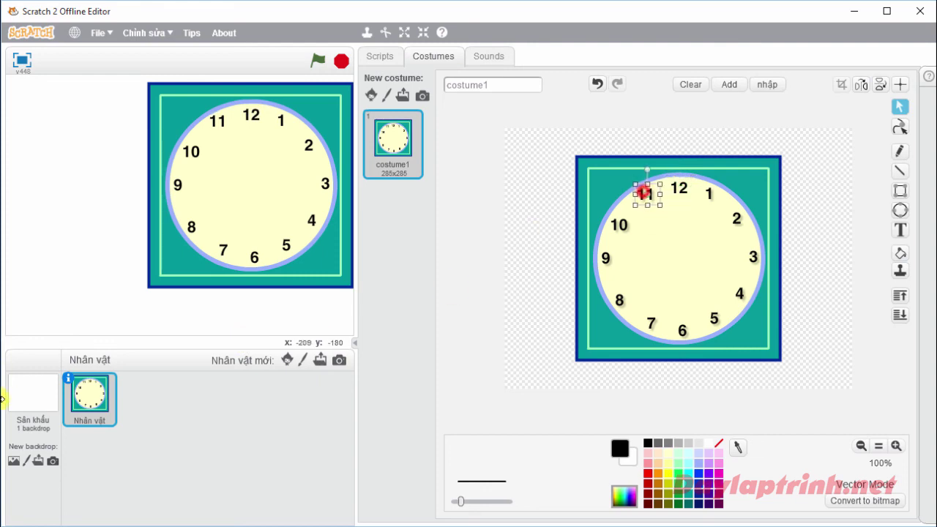
key("Down")
key("Down")
key("Down")
key("Down")
key("Down")
key("Down")
key("Left")
key("Left")
key("Left")
key("Left")
key("Left")
left_click(778, 367)
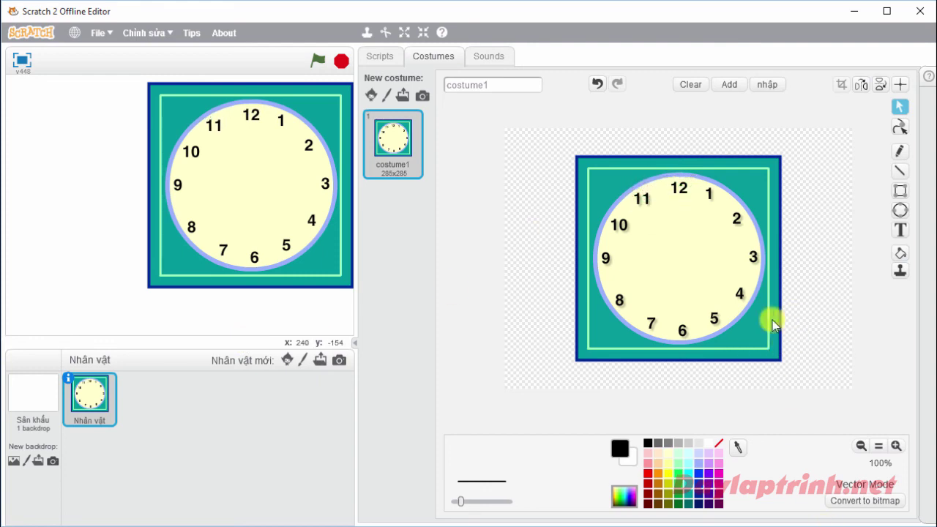